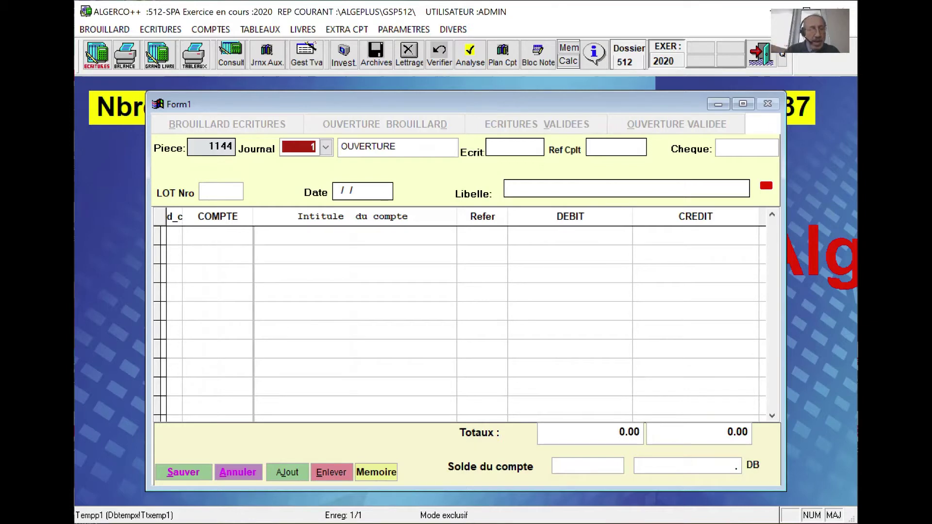
- Choose journal 1, BDL BBA, from the list of journals for the new entry
{"action": "key", "text": "Caps_Lock"}
{"action": "key", "text": "Caps_Lock"}
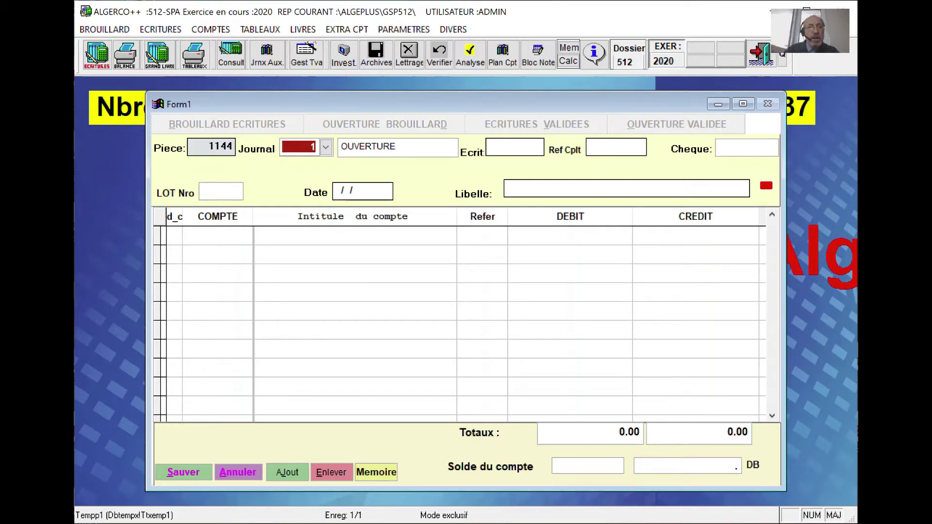
{"action": "key", "text": "plus"}
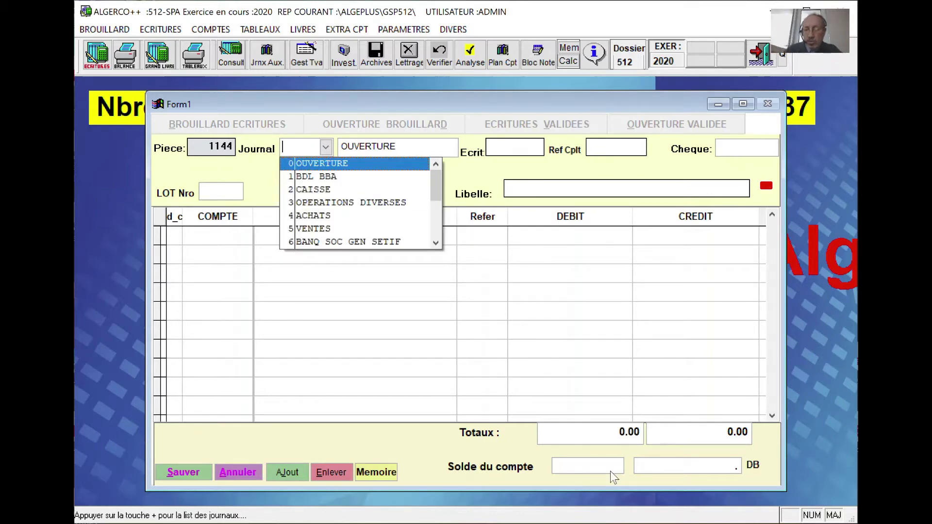
{"action": "key", "text": "Down"}
{"action": "key", "text": "Down"}
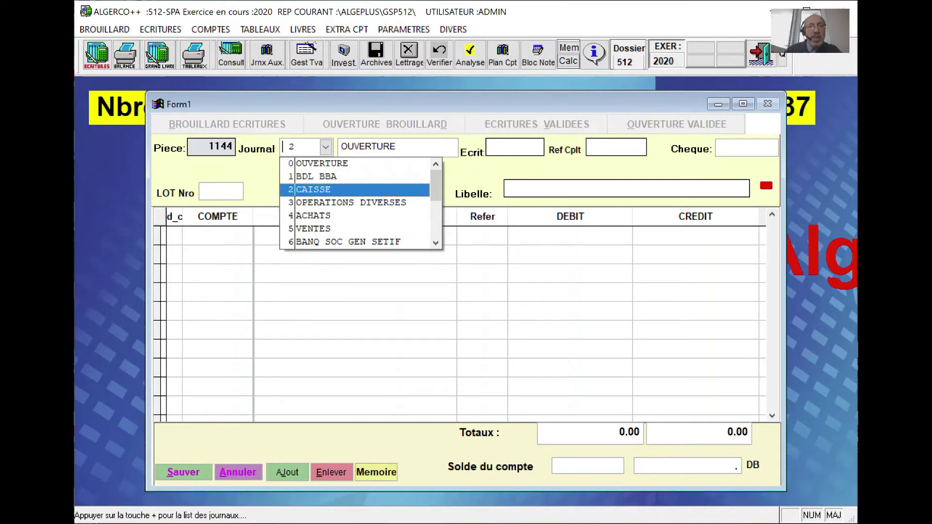
{"action": "key", "text": "Up"}
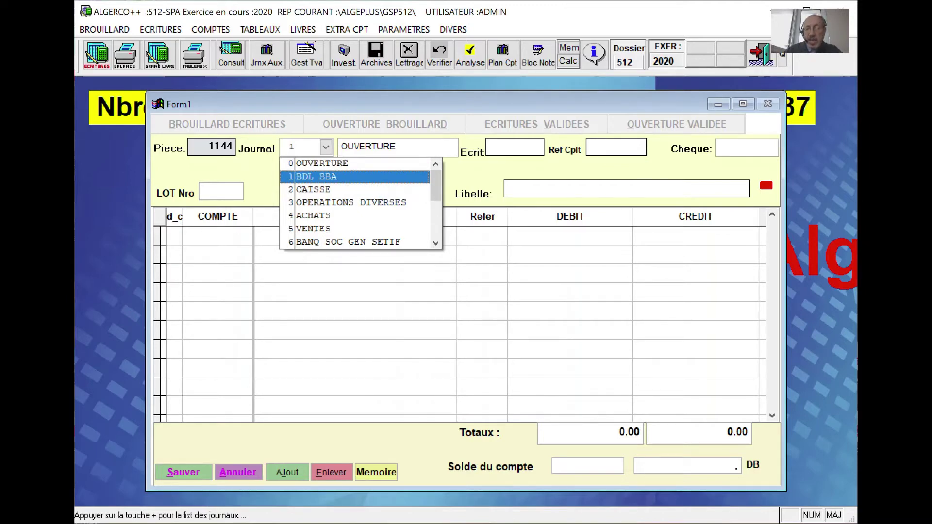
{"action": "key", "text": "Return"}
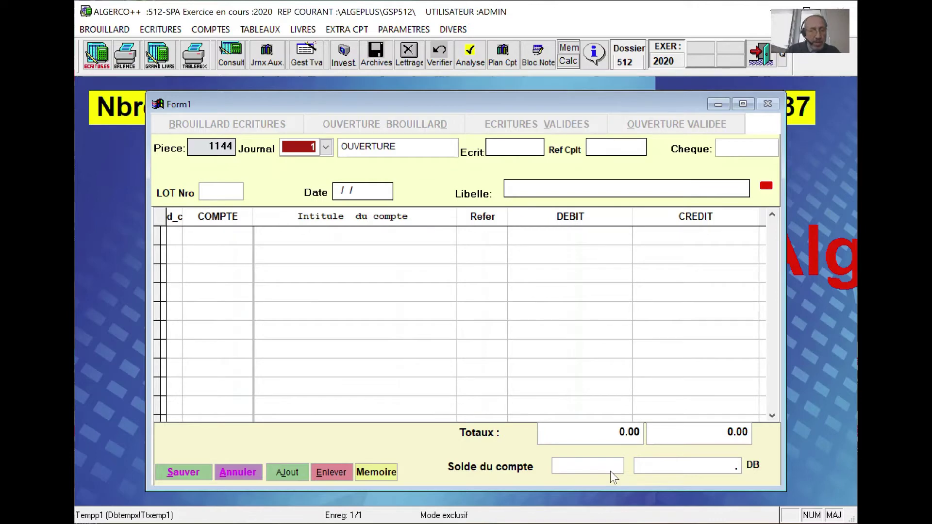
- Review the saved entry models, including Rgt Cnass BBA, and close the selection without loading one
{"action": "key", "text": "Return"}
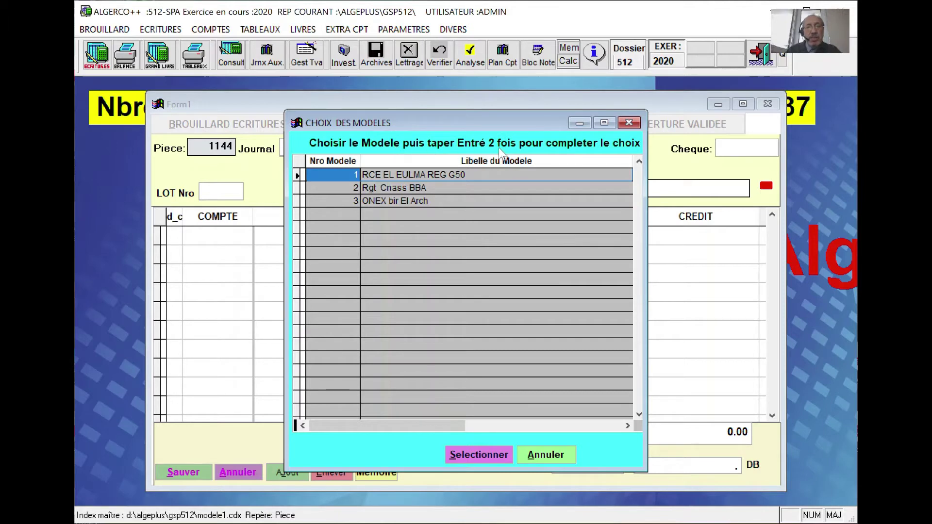
{"action": "left_click", "coordinate": [483, 176]}
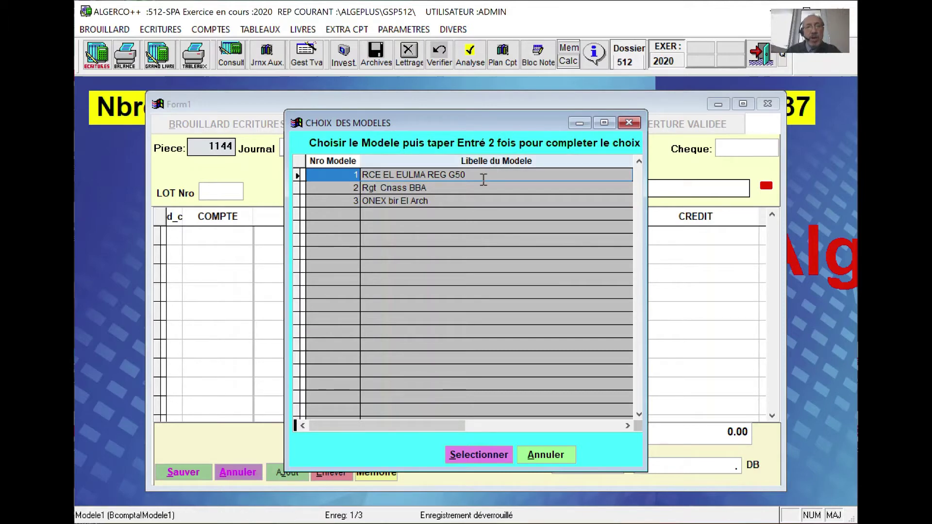
{"action": "left_click", "coordinate": [397, 188]}
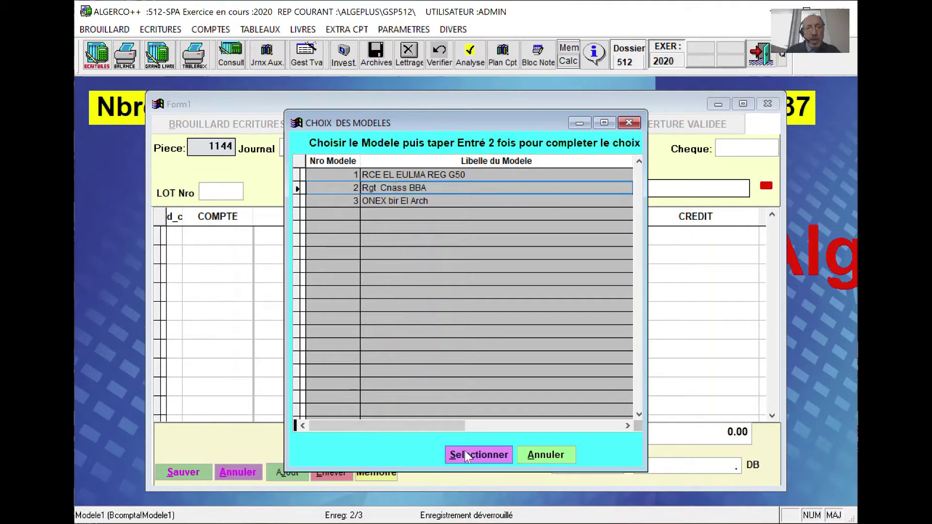
{"action": "left_click", "coordinate": [546, 455]}
- Fill in the entry header with journal 1, Ecrit number 1144, date 01/03/2020 and the libellé TEST
{"action": "type", "text": "1"}
{"action": "key", "text": "Return"}
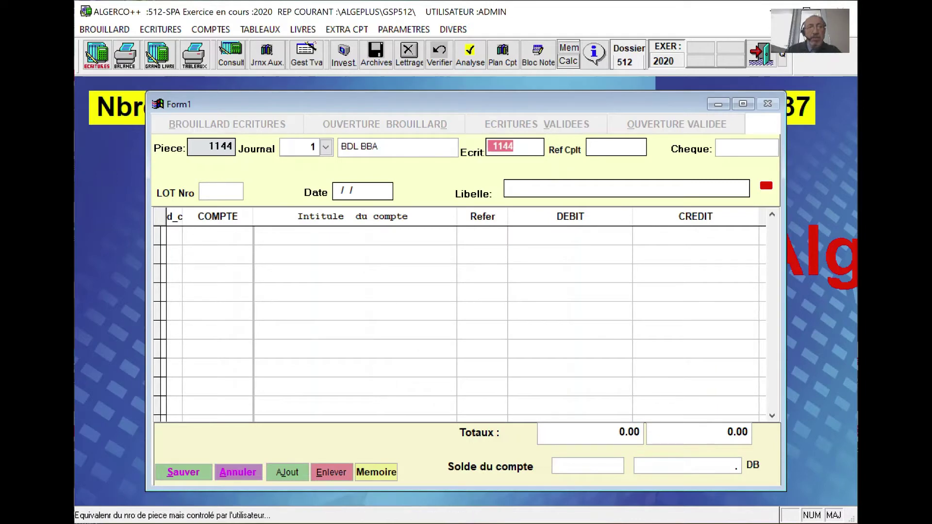
{"action": "left_click", "coordinate": [746, 148]}
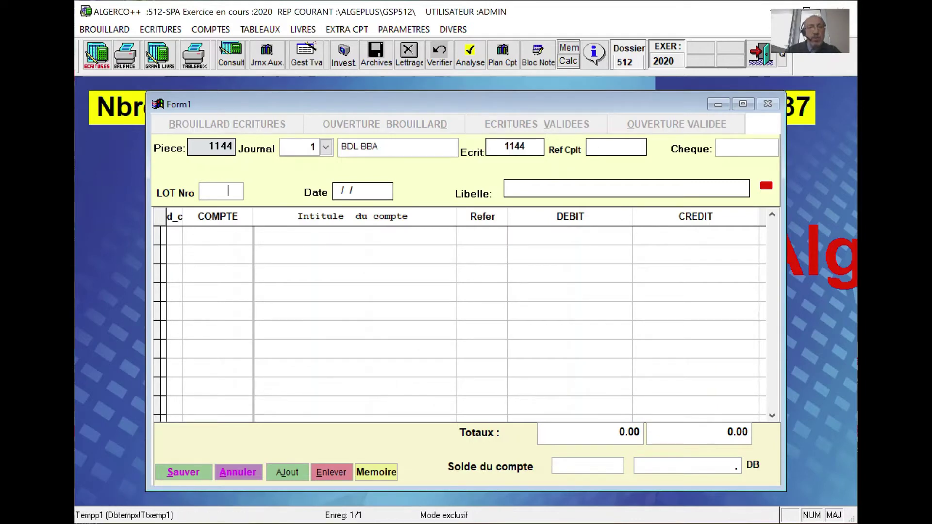
{"action": "key", "text": "Return"}
{"action": "key", "text": "Return"}
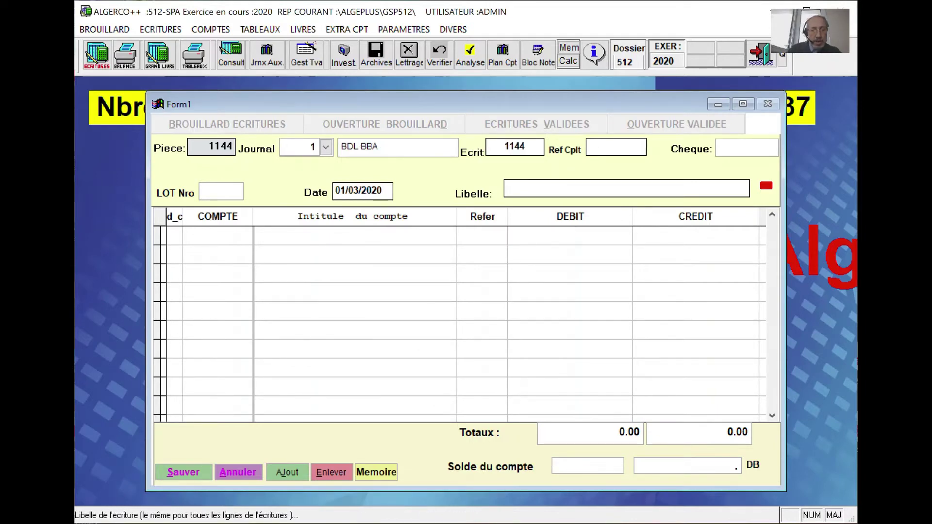
{"action": "type", "text": "TE"}
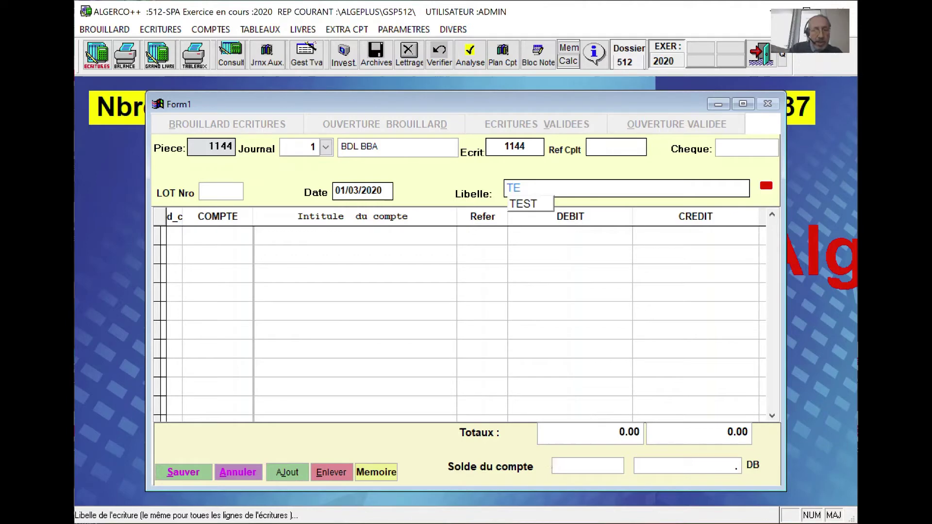
{"action": "type", "text": "ST"}
{"action": "key", "text": "Return"}
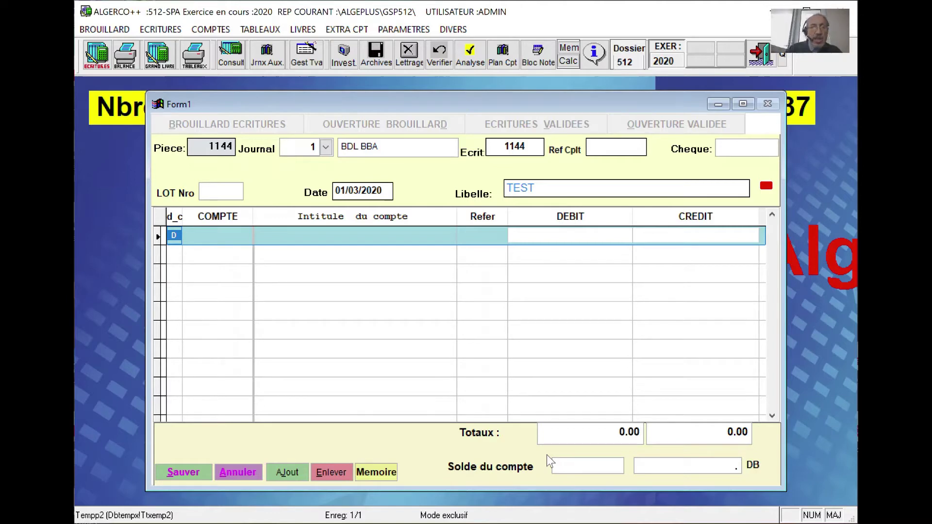
- Set the first entry line to credit (C) and move on to its account
{"action": "key", "text": "Return"}
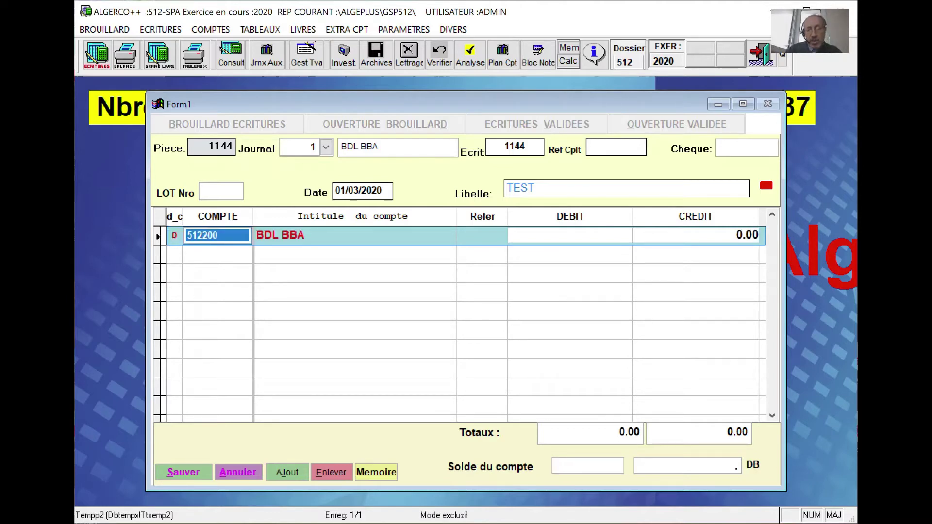
{"action": "left_click", "coordinate": [173, 235]}
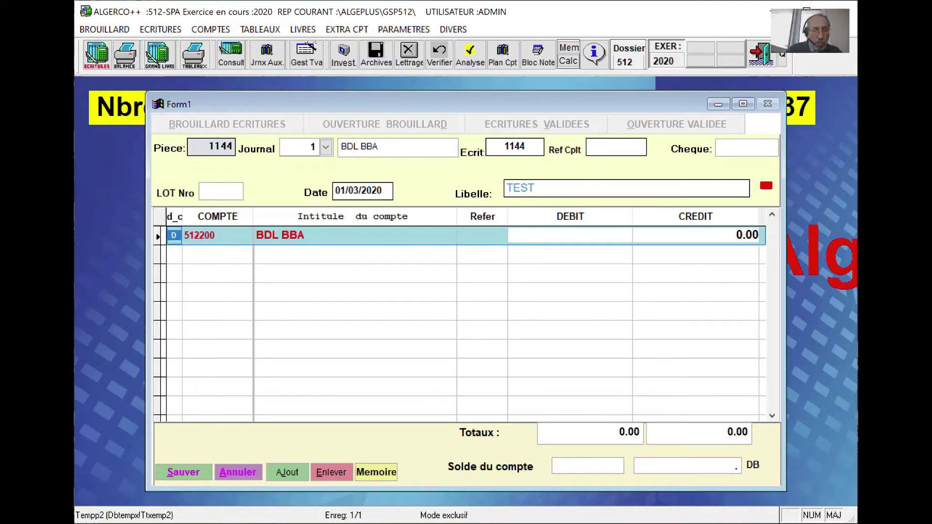
{"action": "type", "text": "C"}
{"action": "key", "text": "Return"}
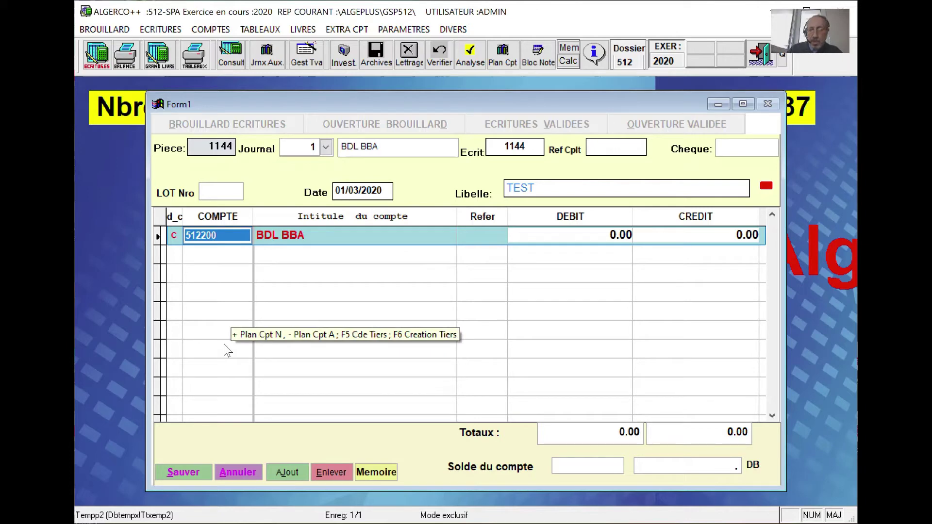
- Look up accounts 6 and 700000 in the chart of accounts sorted by number
{"action": "key", "text": "plus"}
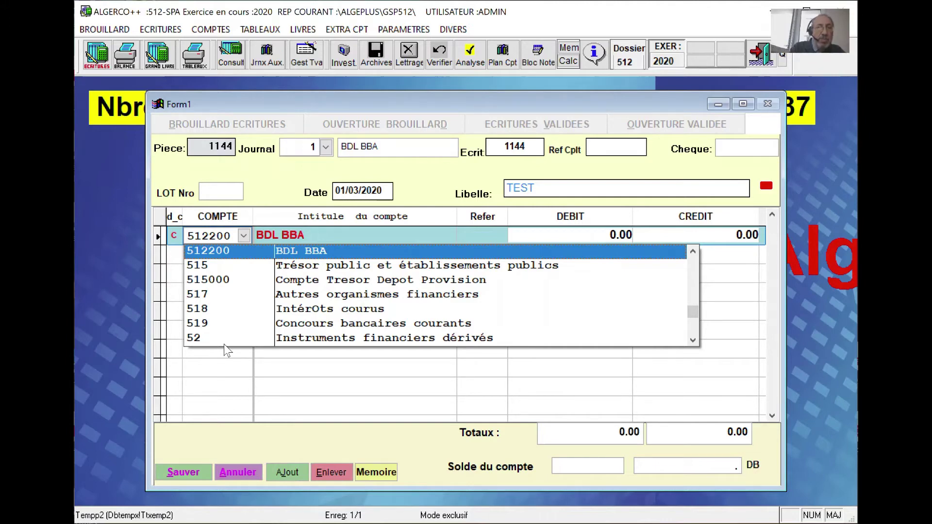
{"action": "type", "text": "6"}
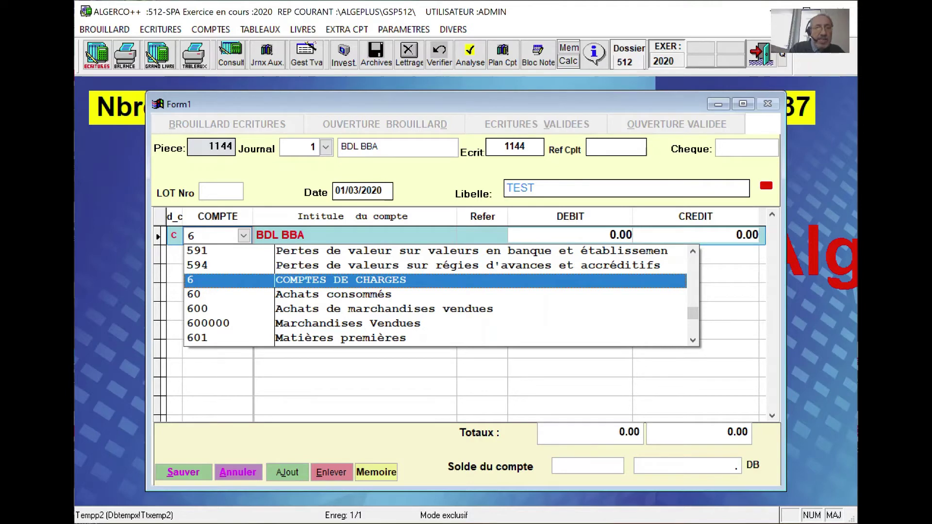
{"action": "key", "text": "BackSpace"}
{"action": "type", "text": "700000"}
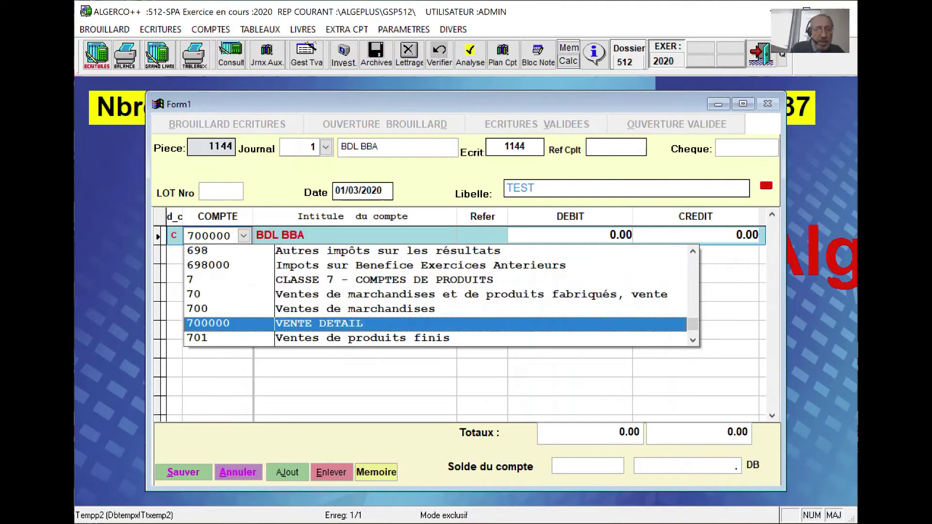
- Search the numeric chart of accounts for 30 and assign account 301, Extraction TV Carriere, to the line
{"action": "key", "text": "BackSpace"}
{"action": "key", "text": "BackSpace"}
{"action": "key", "text": "BackSpace"}
{"action": "key", "text": "BackSpace"}
{"action": "key", "text": "BackSpace"}
{"action": "key", "text": "BackSpace"}
{"action": "type", "text": "30"}
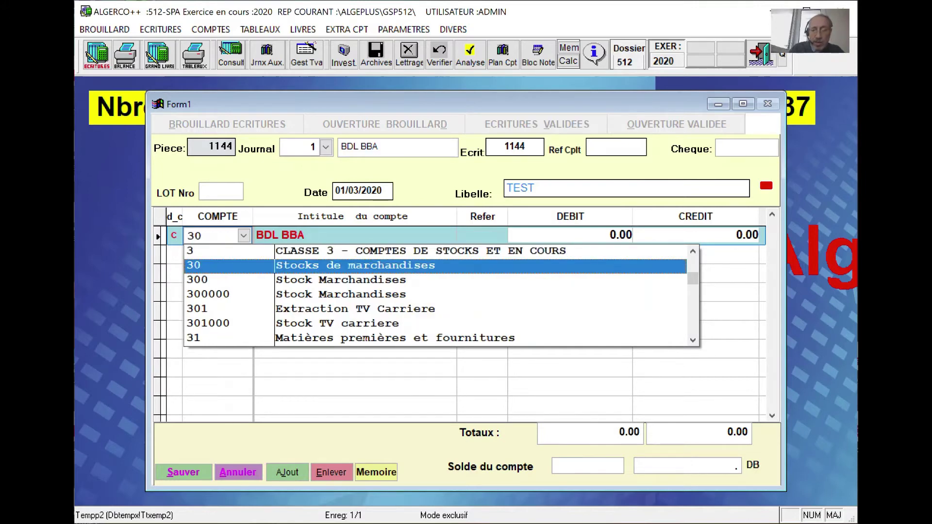
{"action": "key", "text": "Down"}
{"action": "key", "text": "Down"}
{"action": "key", "text": "Down"}
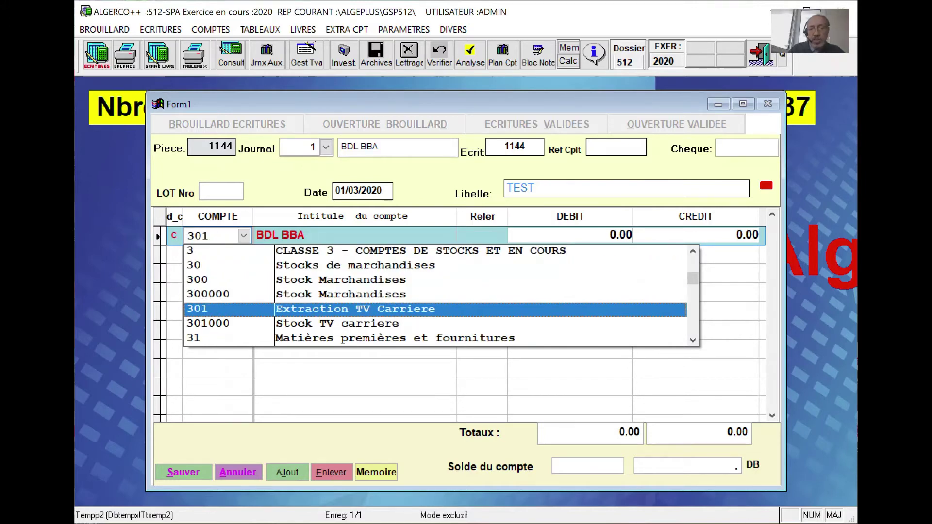
{"action": "key", "text": "Return"}
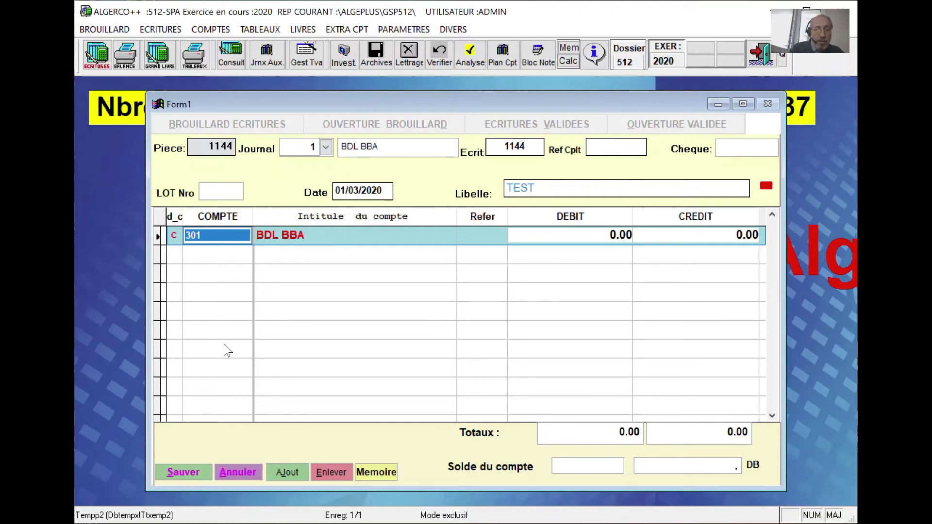
- Find the customer by name in the alphabetical account list and assign that customer's account to the credit line
{"action": "key", "text": "BackSpace"}
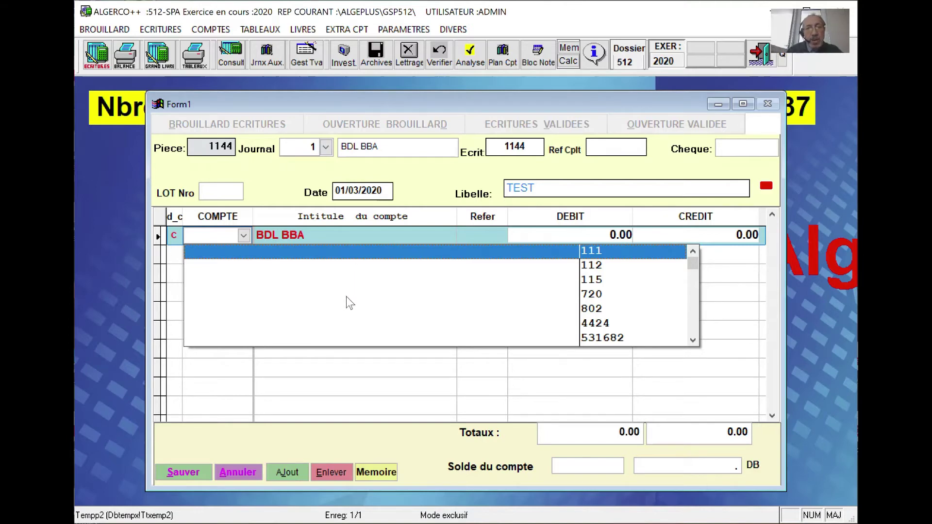
{"action": "left_click", "coordinate": [693, 340]}
{"action": "left_click", "coordinate": [693, 340]}
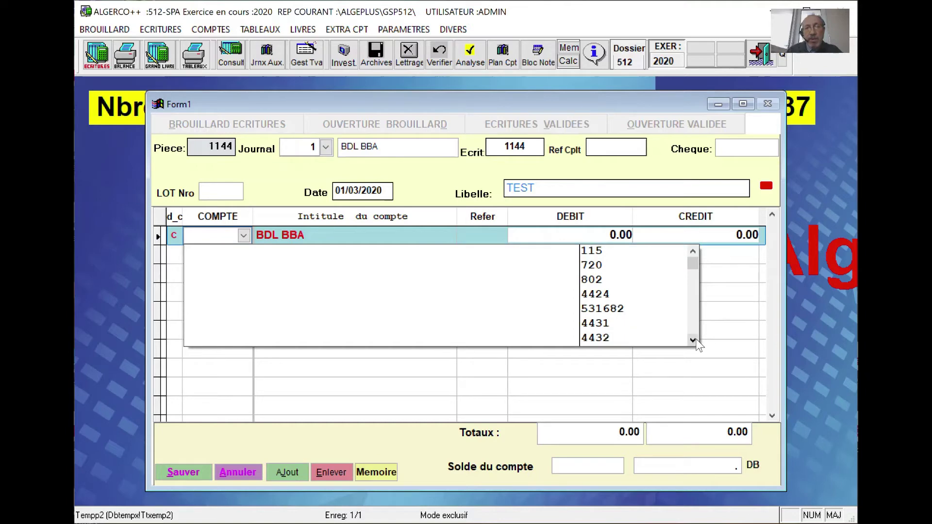
{"action": "left_click", "coordinate": [693, 340]}
{"action": "left_click", "coordinate": [693, 340]}
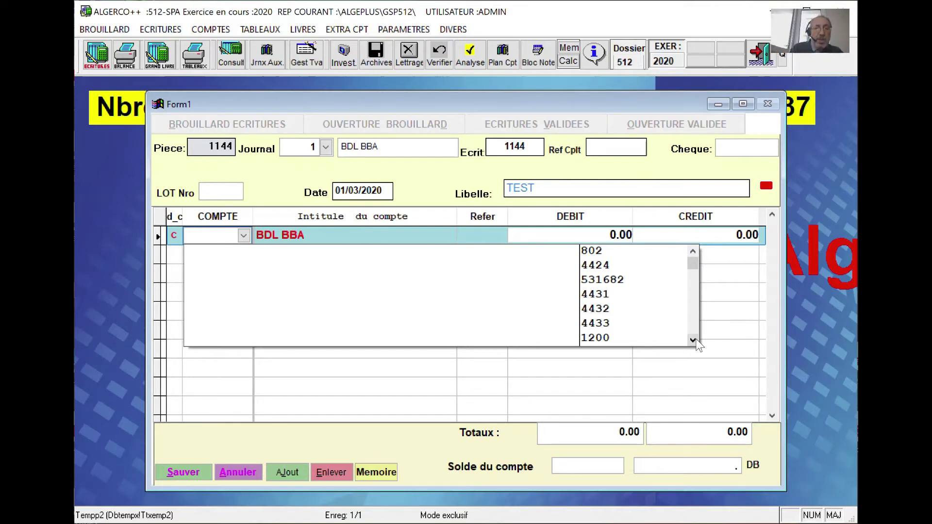
{"action": "type", "text": "GUERGOU"}
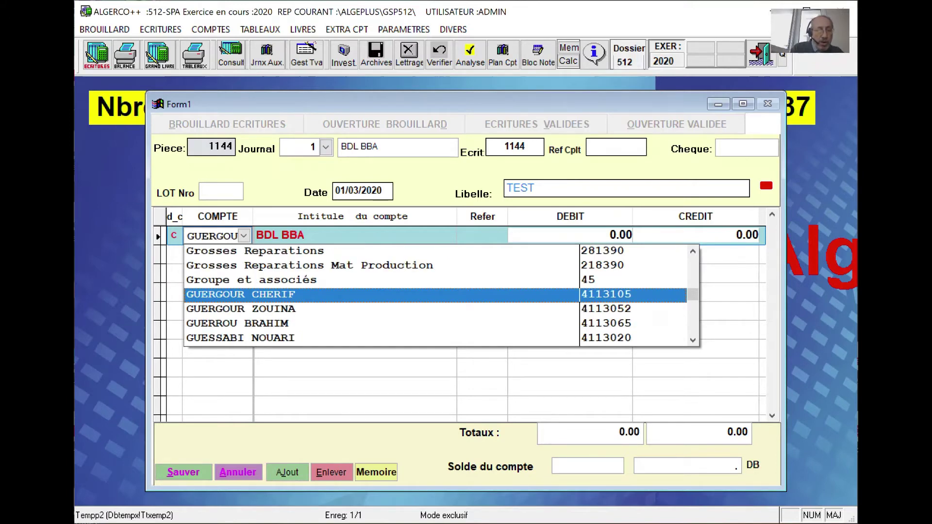
{"action": "key", "text": "Down"}
{"action": "key", "text": "Down"}
{"action": "key", "text": "Down"}
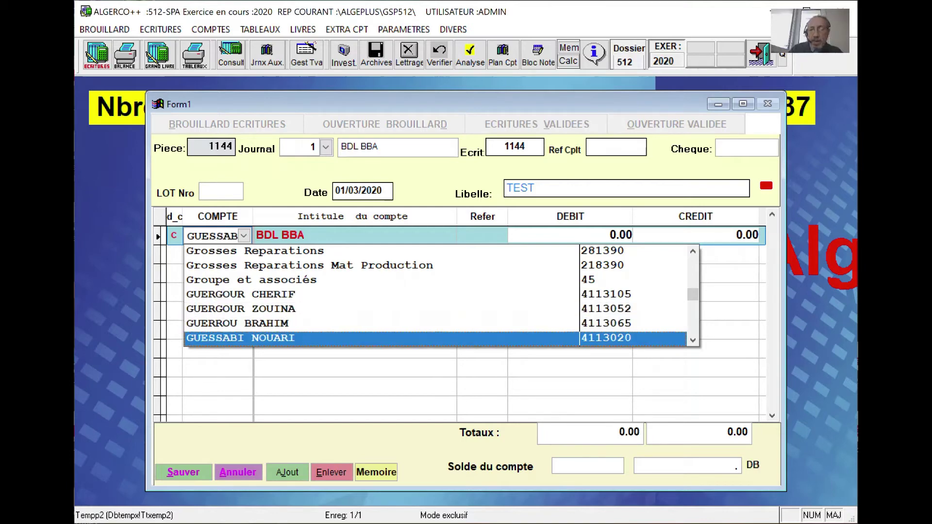
{"action": "key", "text": "Return"}
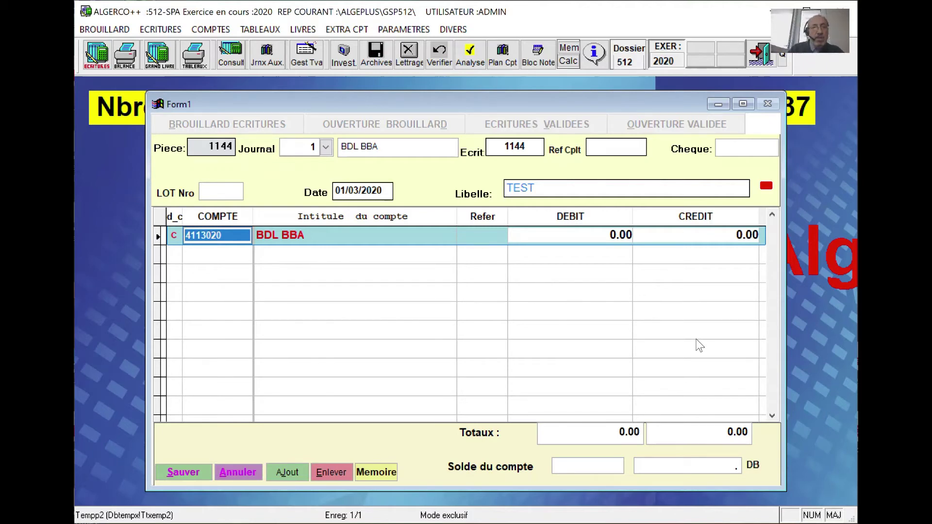
{"action": "key", "text": "Return"}
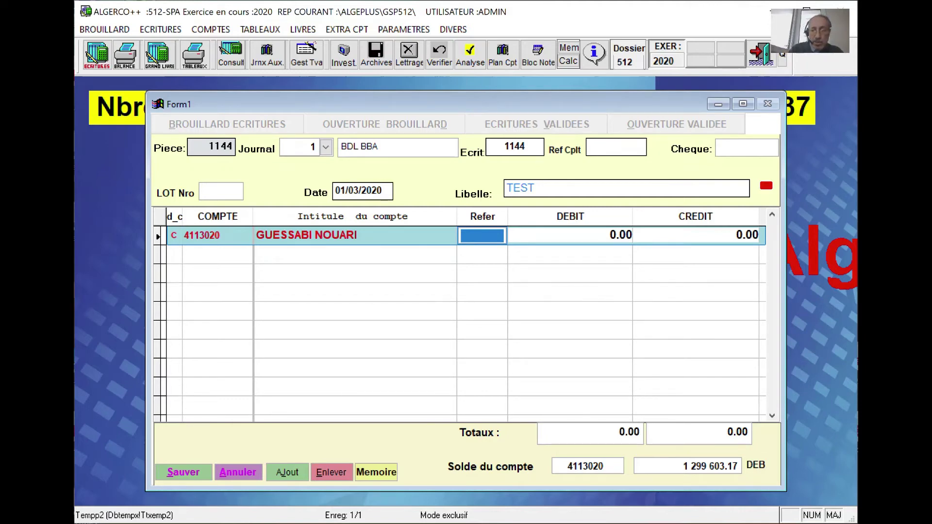
- Open the general ledger of the line's customer account and examine its invoice and payment movements down to the last records
{"action": "double_click", "coordinate": [699, 345]}
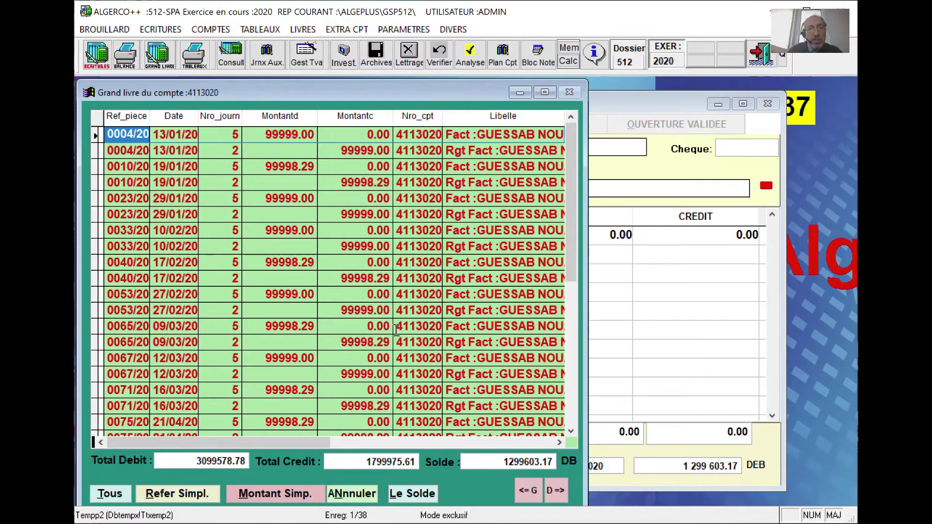
{"action": "left_click", "coordinate": [574, 432]}
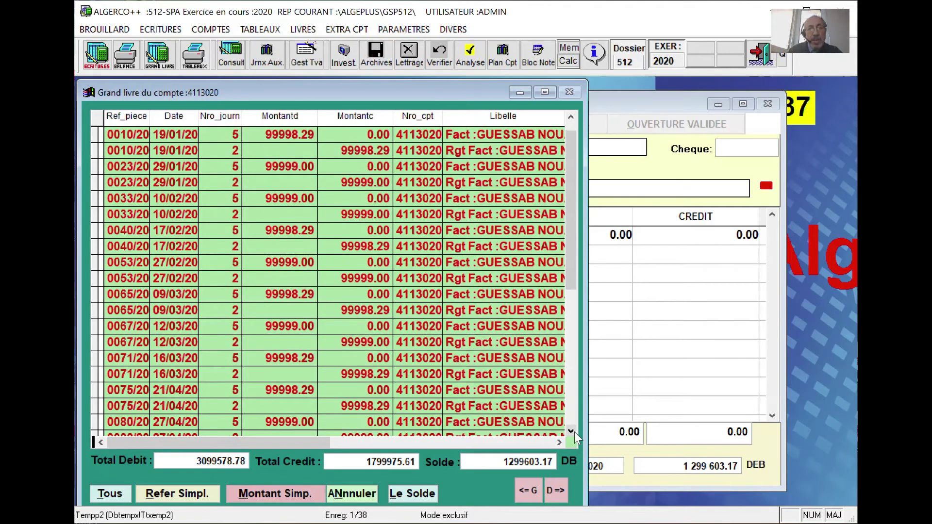
{"action": "left_click", "coordinate": [575, 432]}
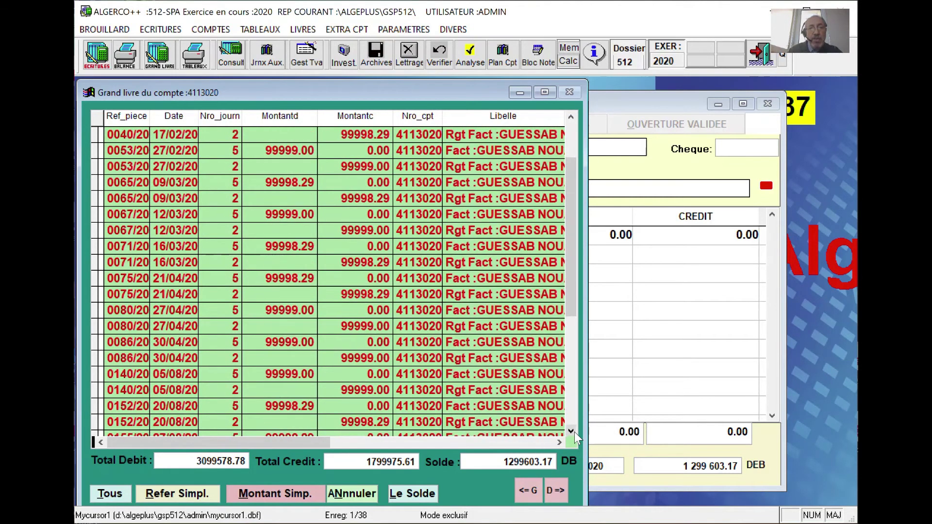
{"action": "left_click", "coordinate": [575, 432]}
{"action": "left_click", "coordinate": [575, 432]}
{"action": "left_click", "coordinate": [575, 432]}
{"action": "left_click", "coordinate": [574, 432]}
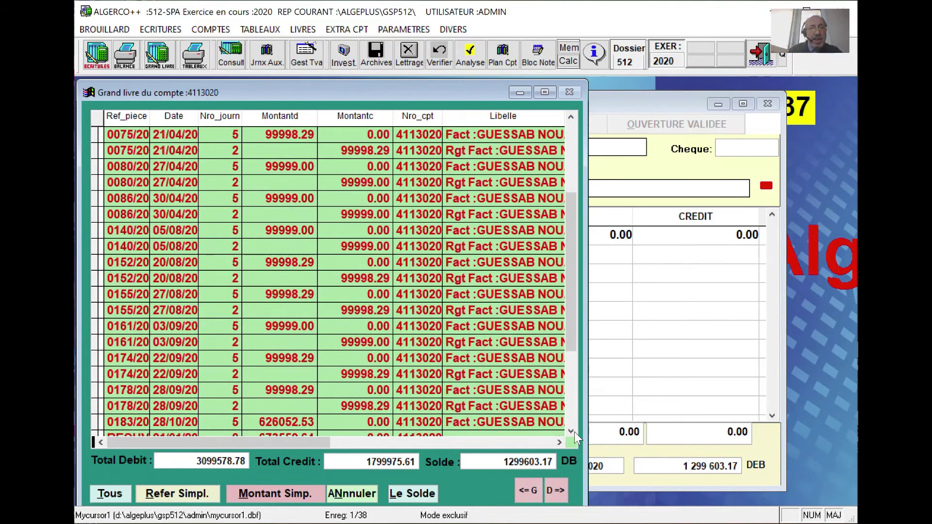
{"action": "left_click", "coordinate": [575, 432]}
{"action": "left_click", "coordinate": [574, 432]}
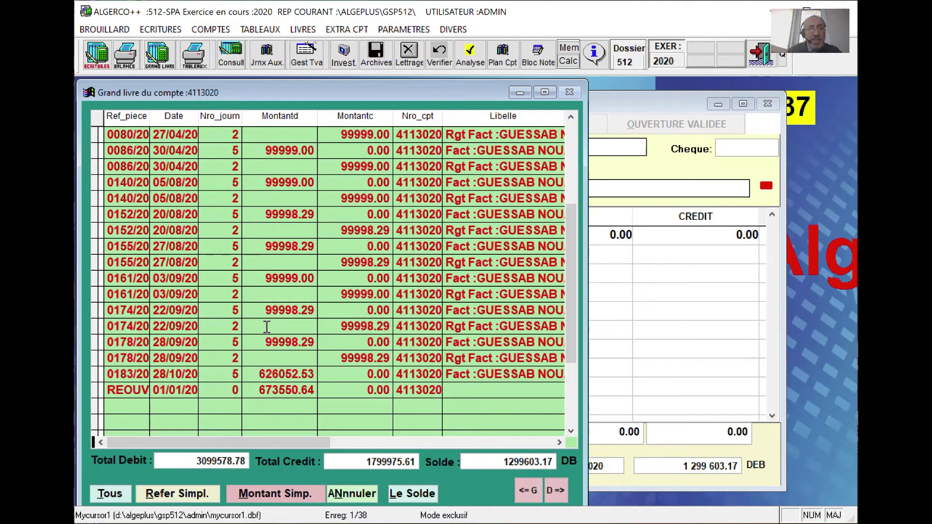
{"action": "left_click", "coordinate": [331, 326]}
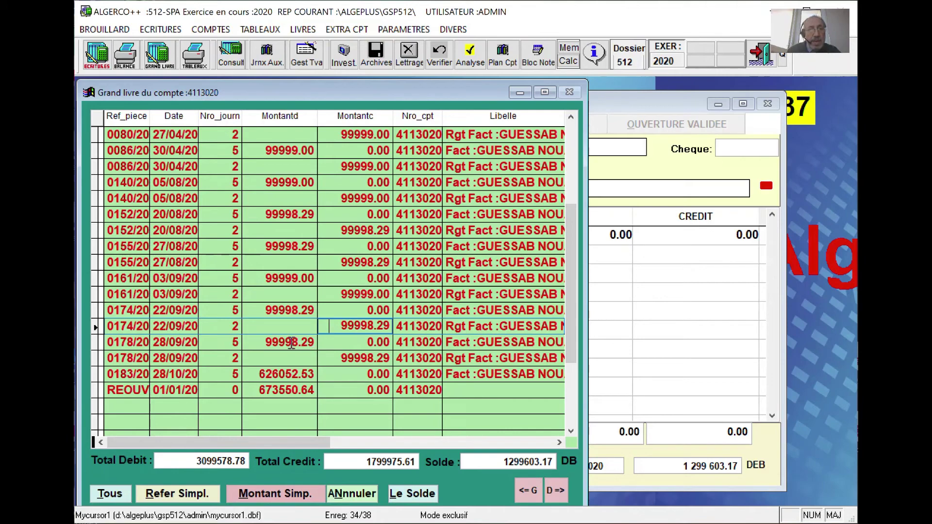
- Bring the 99998.29 credit movement with reference 0174/20 dated 22/09/20 from the customer's ledger into the entry's credit line
{"action": "left_click", "coordinate": [290, 342]}
{"action": "left_click", "coordinate": [362, 326]}
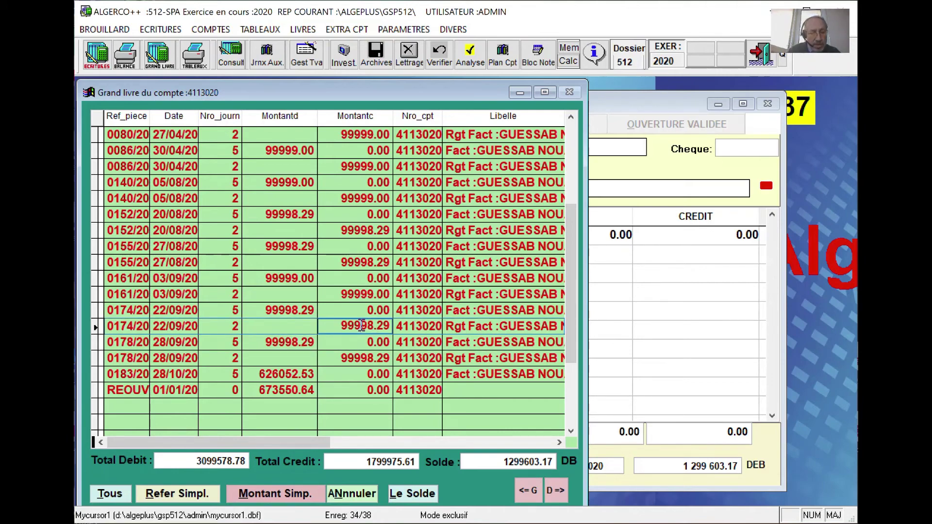
{"action": "key", "text": "alt"}
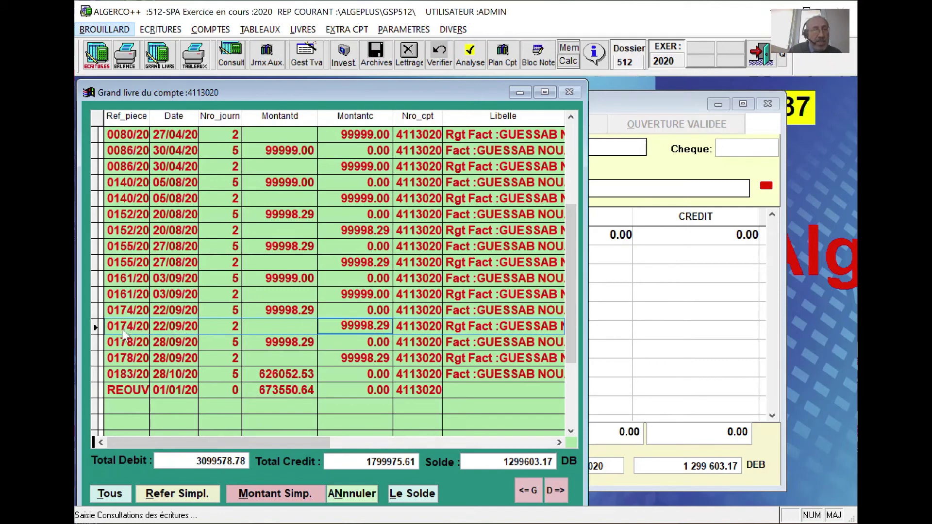
{"action": "key", "text": "Escape"}
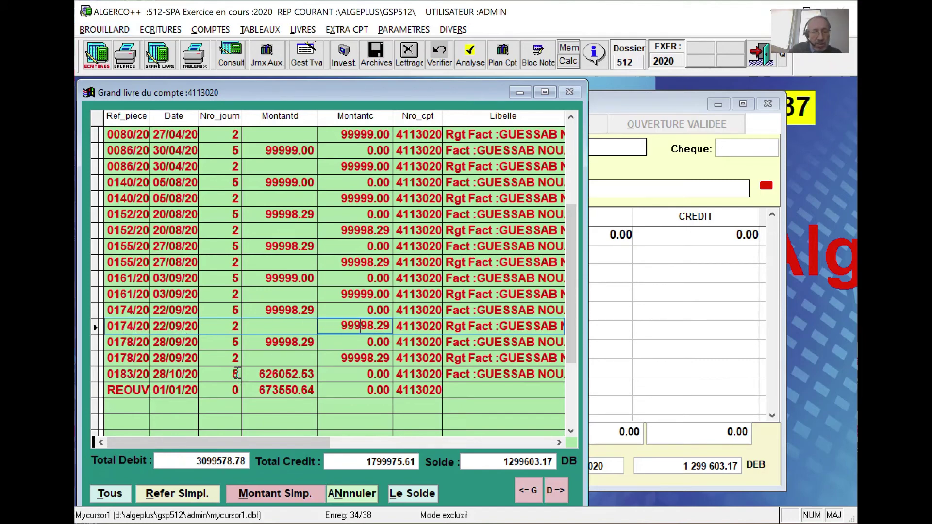
{"action": "key", "text": "Return"}
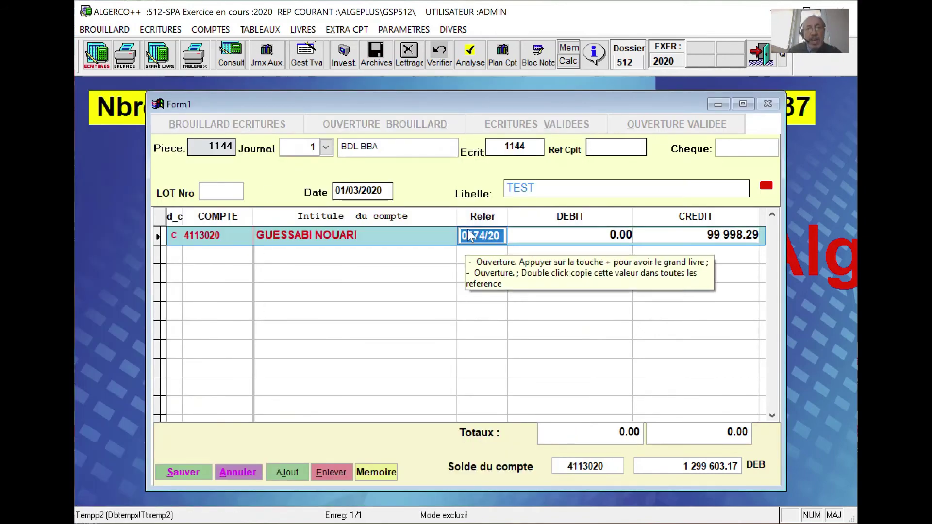
{"action": "key", "text": "Return"}
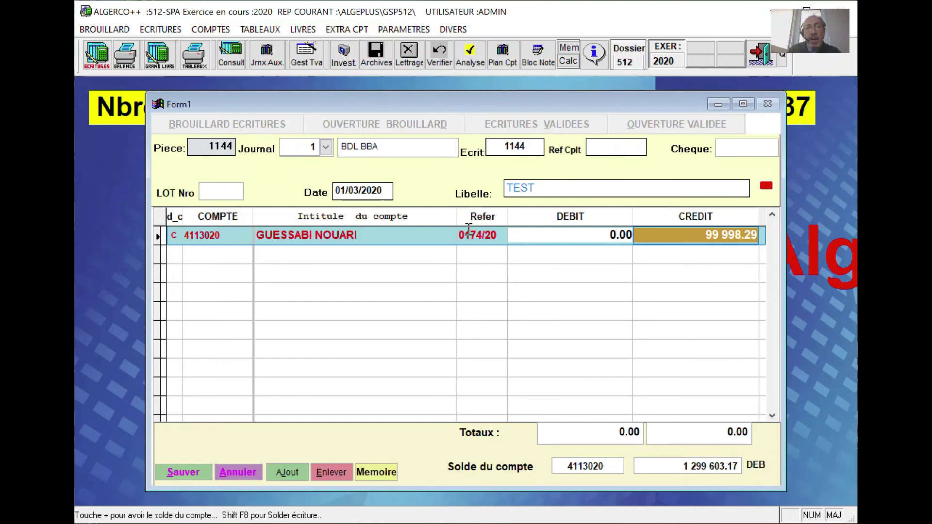
- Reopen the customer account's general ledger from the debit line's reference, check the REOUV opening record and request all movements
{"action": "left_click", "coordinate": [468, 233]}
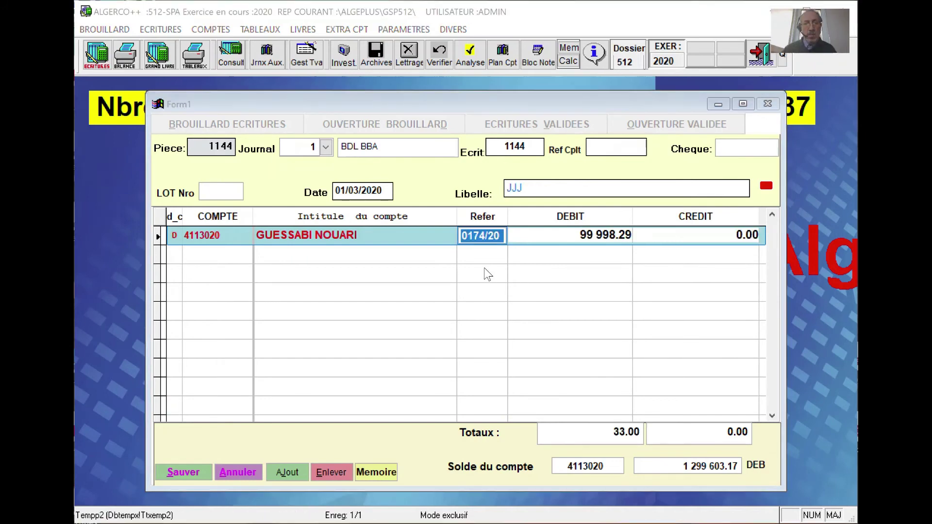
{"action": "left_click", "coordinate": [484, 237]}
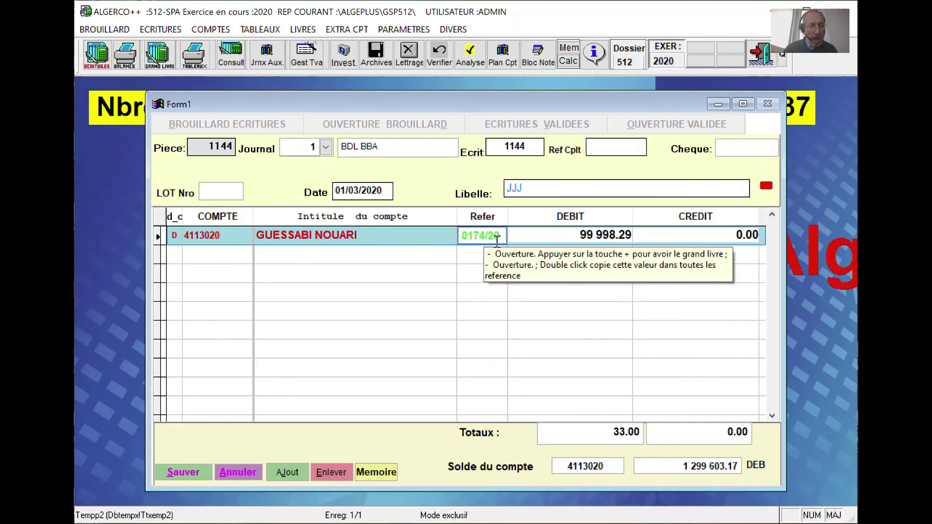
{"action": "key", "text": "plus"}
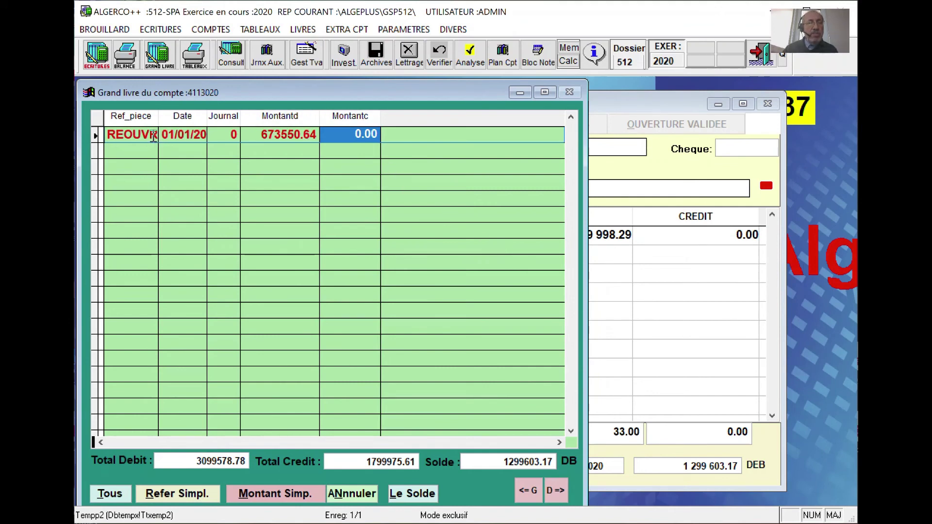
{"action": "left_click", "coordinate": [281, 135]}
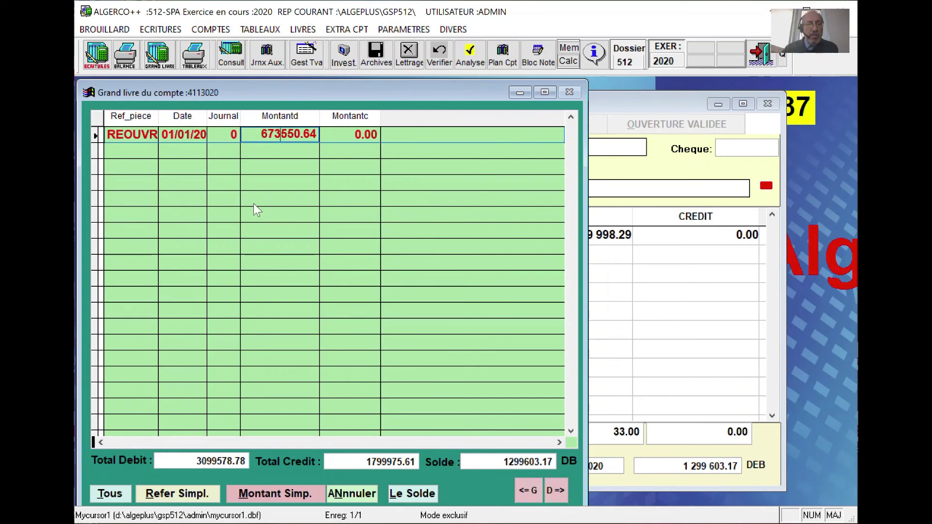
{"action": "left_click", "coordinate": [118, 493]}
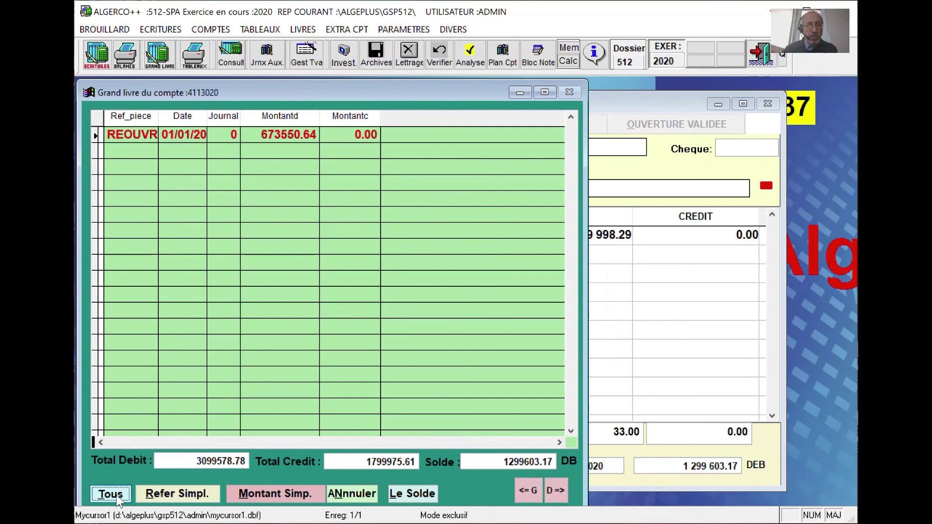